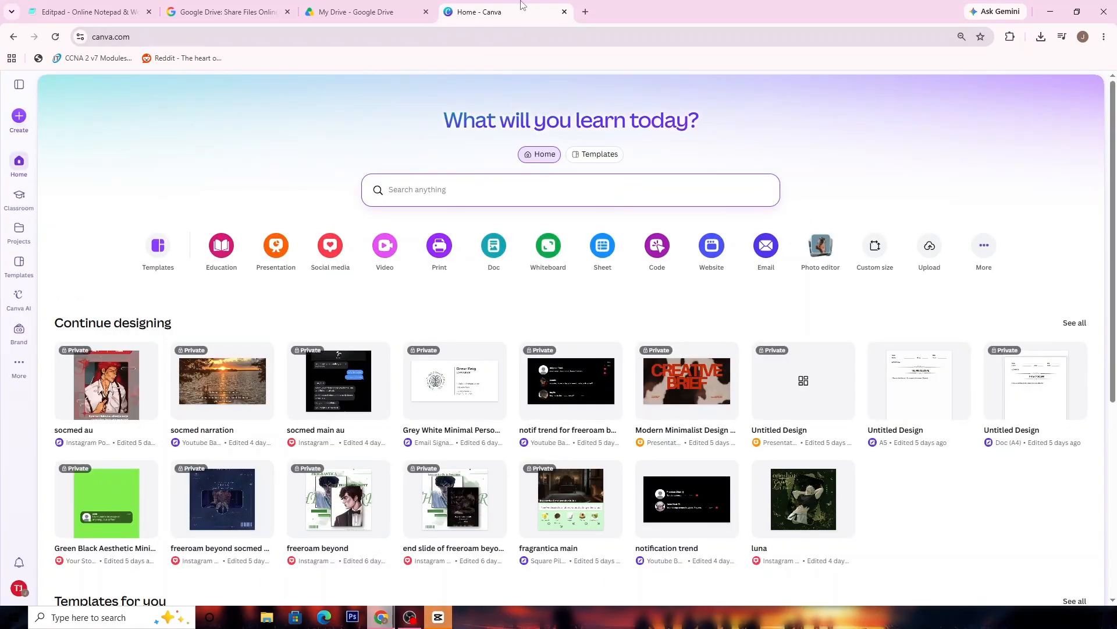
# Open the Modern Minimalist Design Studio Creative Brief presentation from the recent designs and look through its first pages.
pyautogui.scroll(-2, 675, 328)
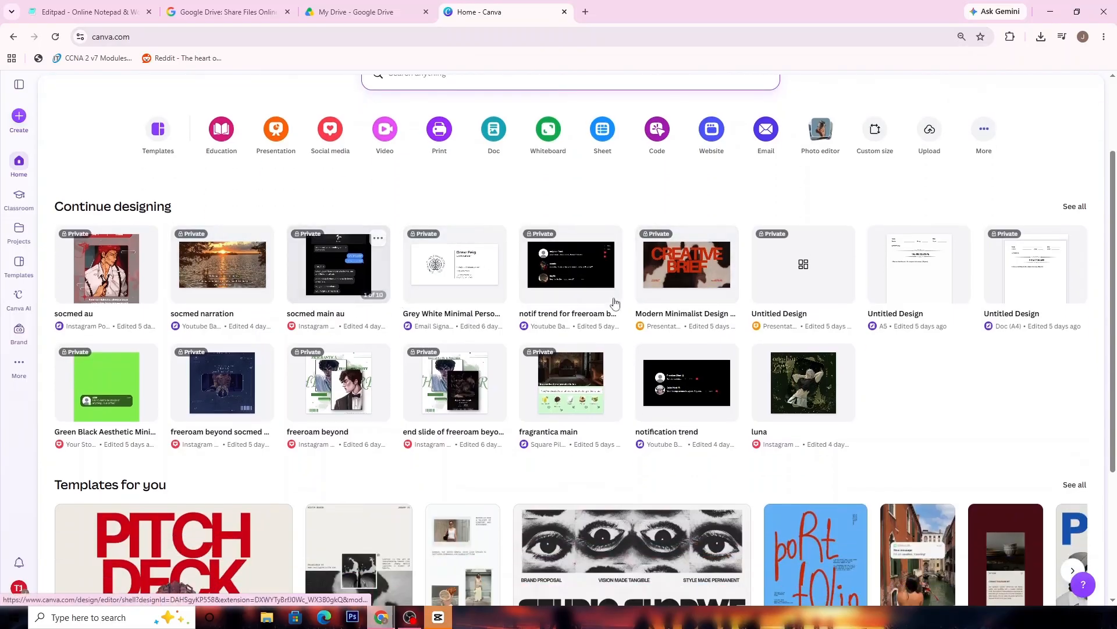
pyautogui.click(699, 274)
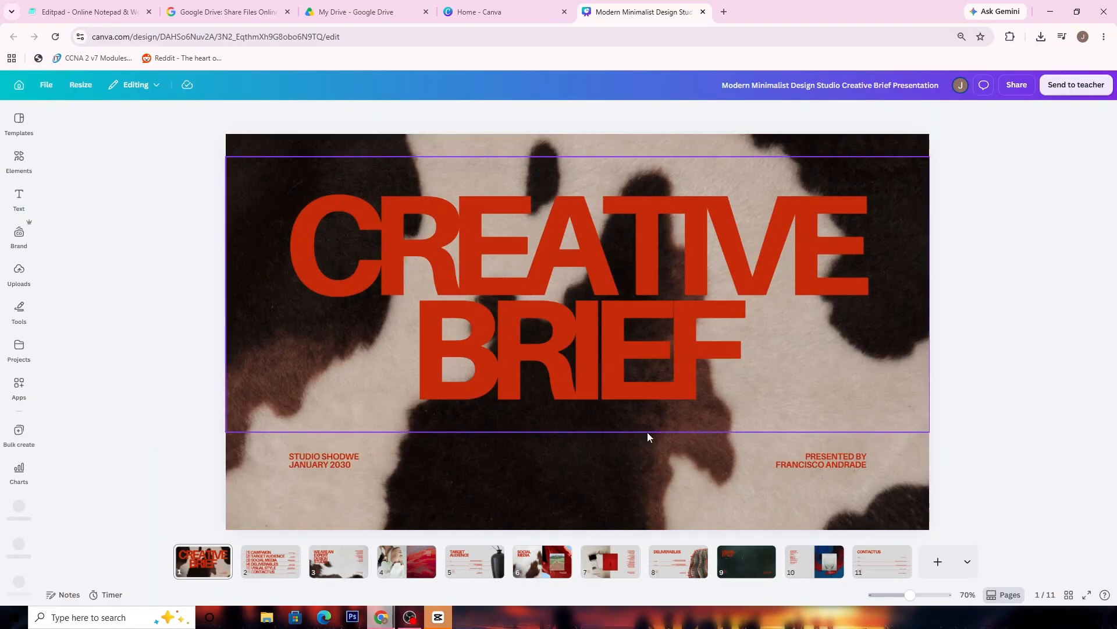
pyautogui.click(272, 567)
pyautogui.click(323, 566)
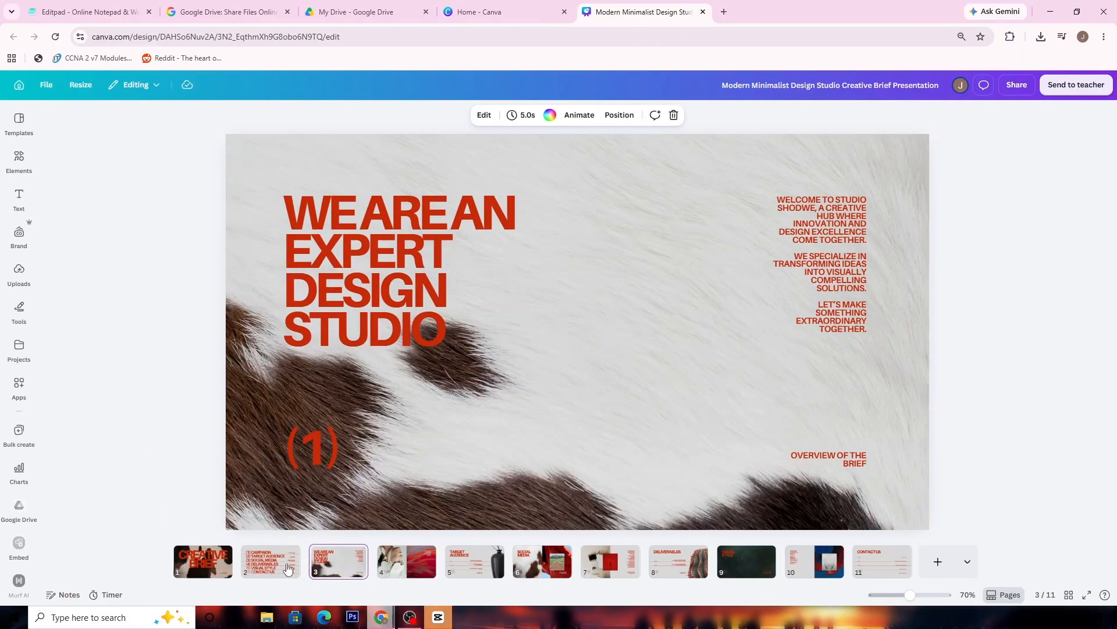
pyautogui.press('Right')
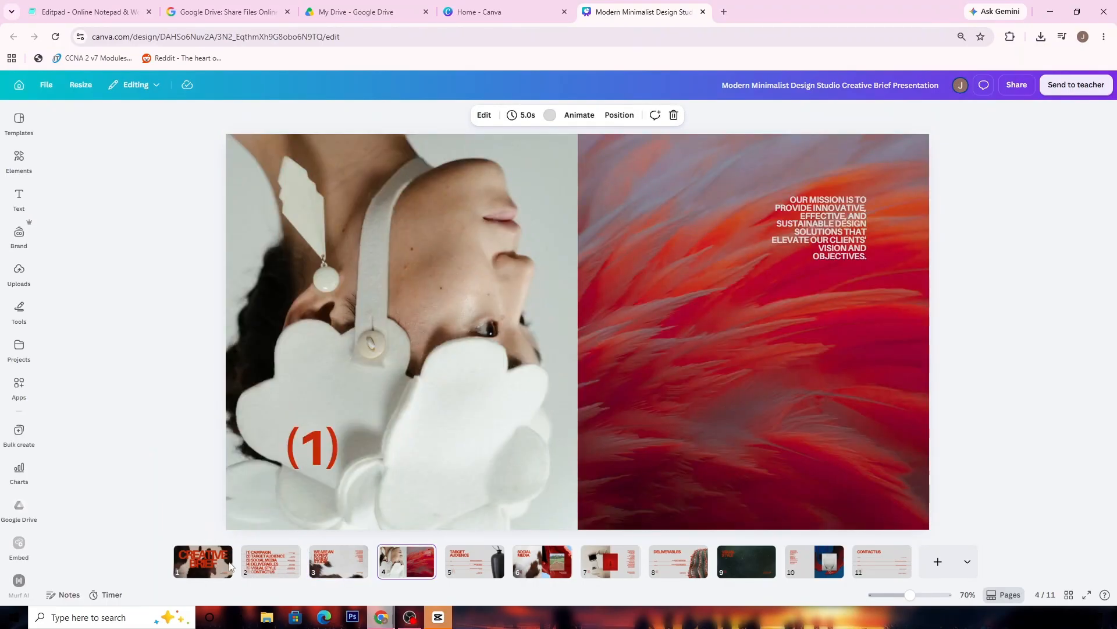
pyautogui.click(230, 566)
pyautogui.click(227, 12)
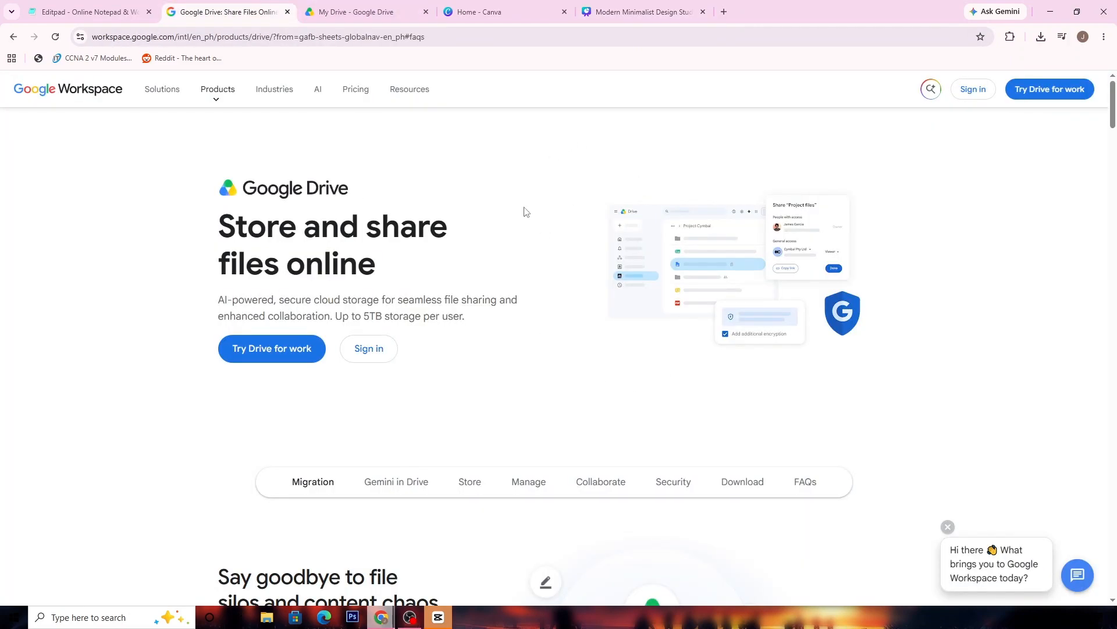
pyautogui.click(502, 11)
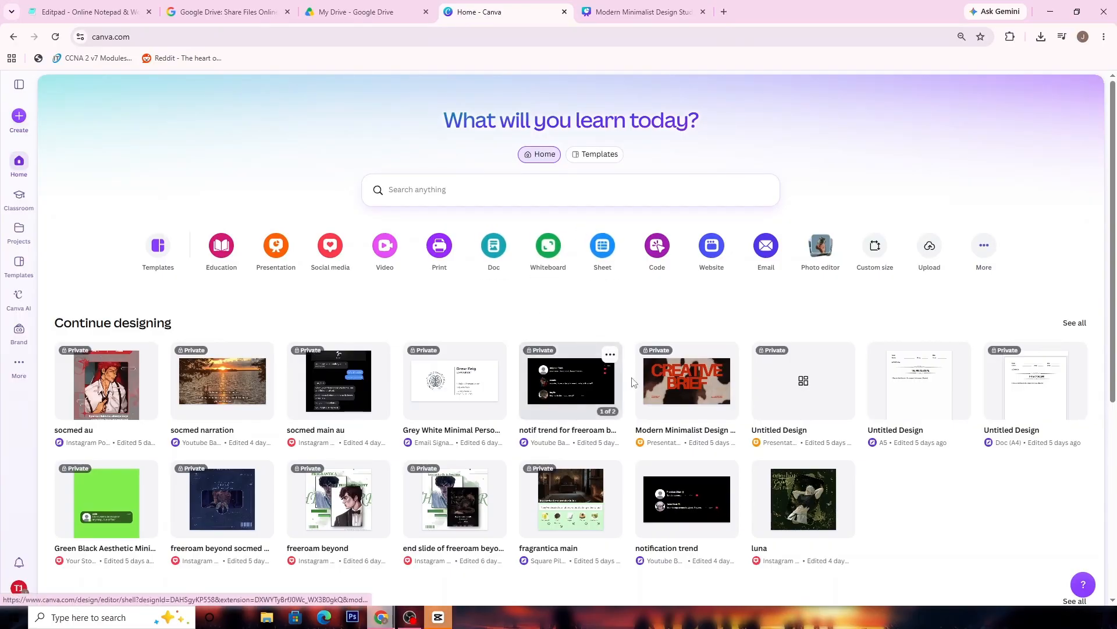
pyautogui.click(19, 120)
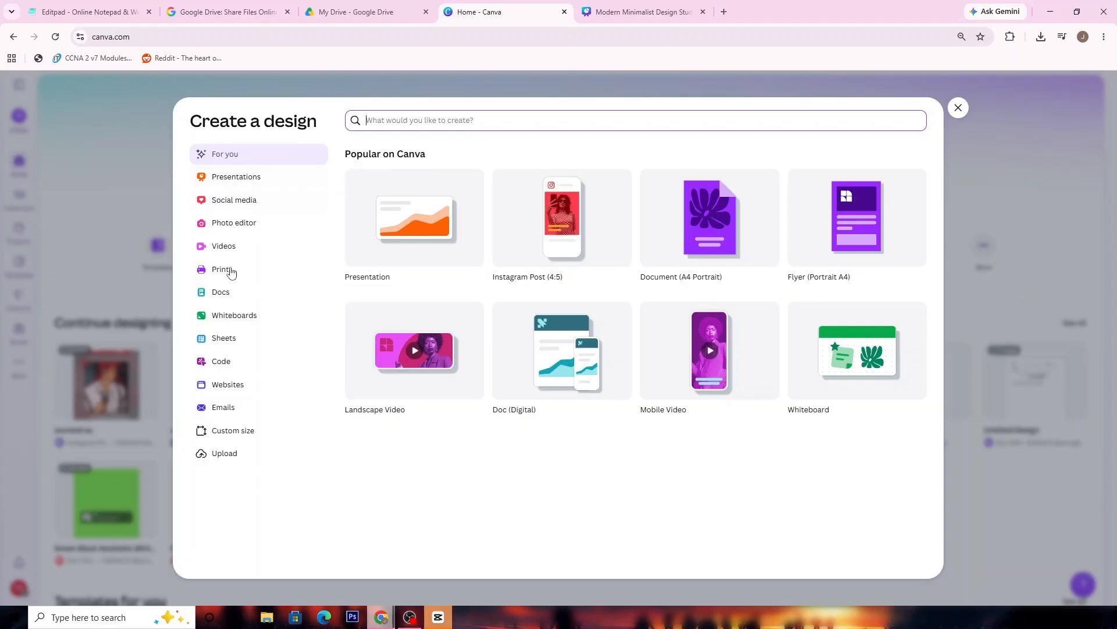
pyautogui.click(135, 190)
pyautogui.hotkey('ctrl', 'Tab')
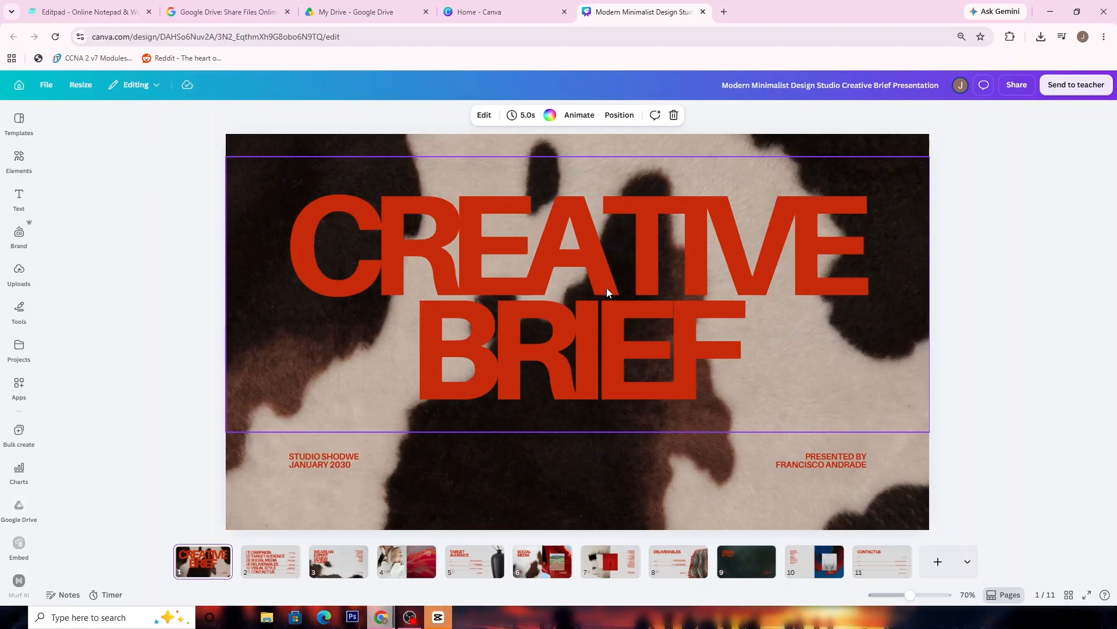
pyautogui.click(489, 11)
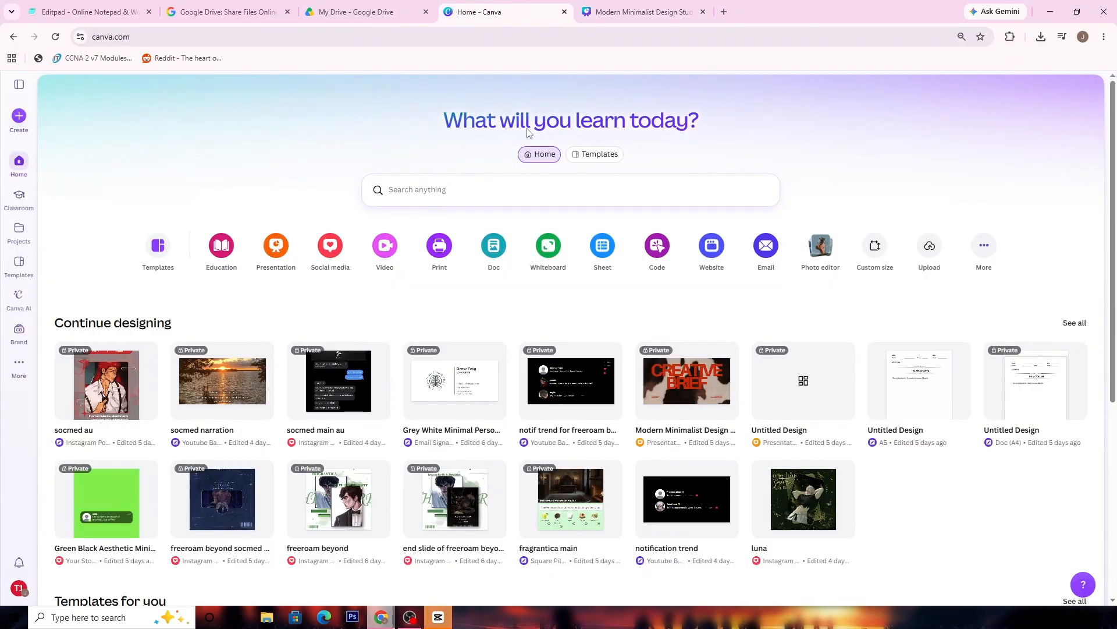
# Browse the Canva template gallery, including the trending and suggested templates.
pyautogui.click(576, 154)
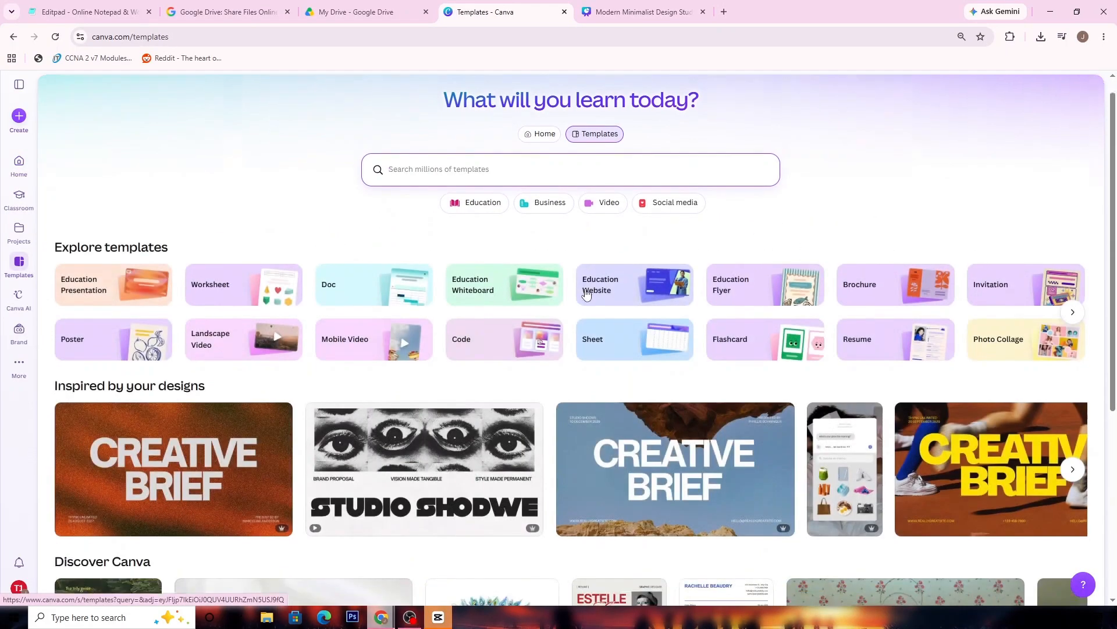
pyautogui.scroll(-5, 734, 298)
pyautogui.scroll(-7, 733, 298)
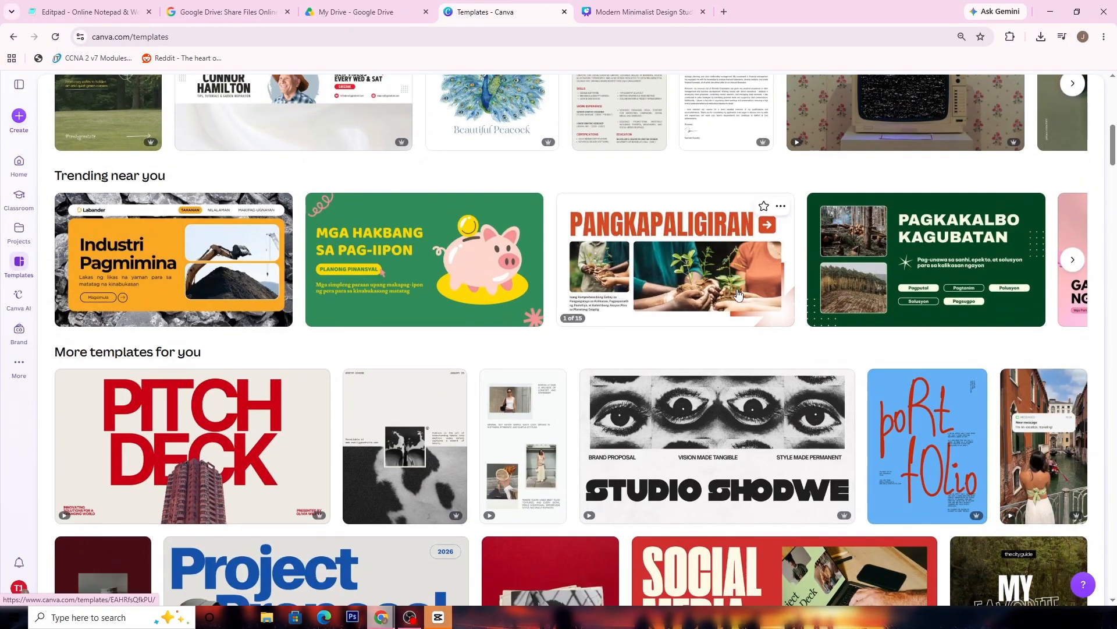
pyautogui.scroll(-5, 745, 309)
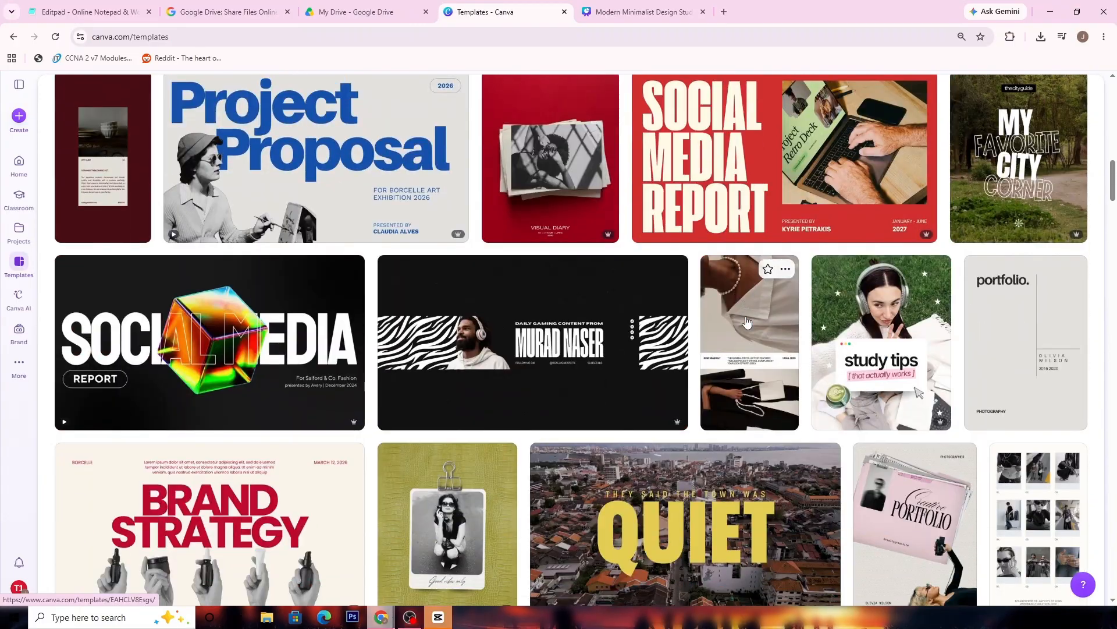
pyautogui.scroll(-3, 748, 321)
pyautogui.scroll(-3, 747, 320)
pyautogui.scroll(15, 739, 329)
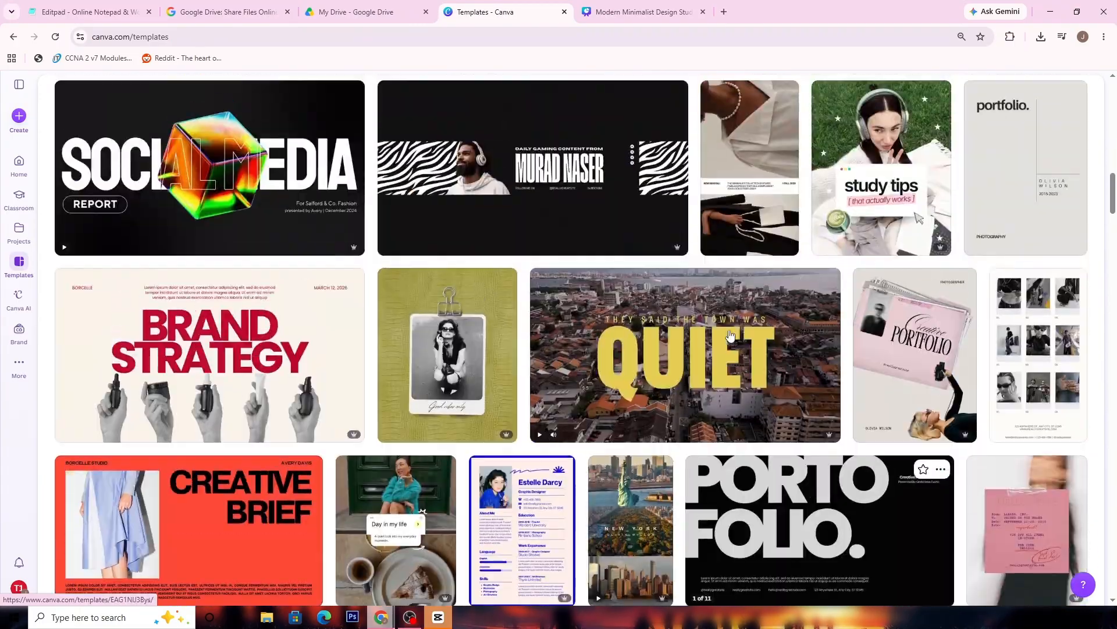
pyautogui.scroll(6, 727, 331)
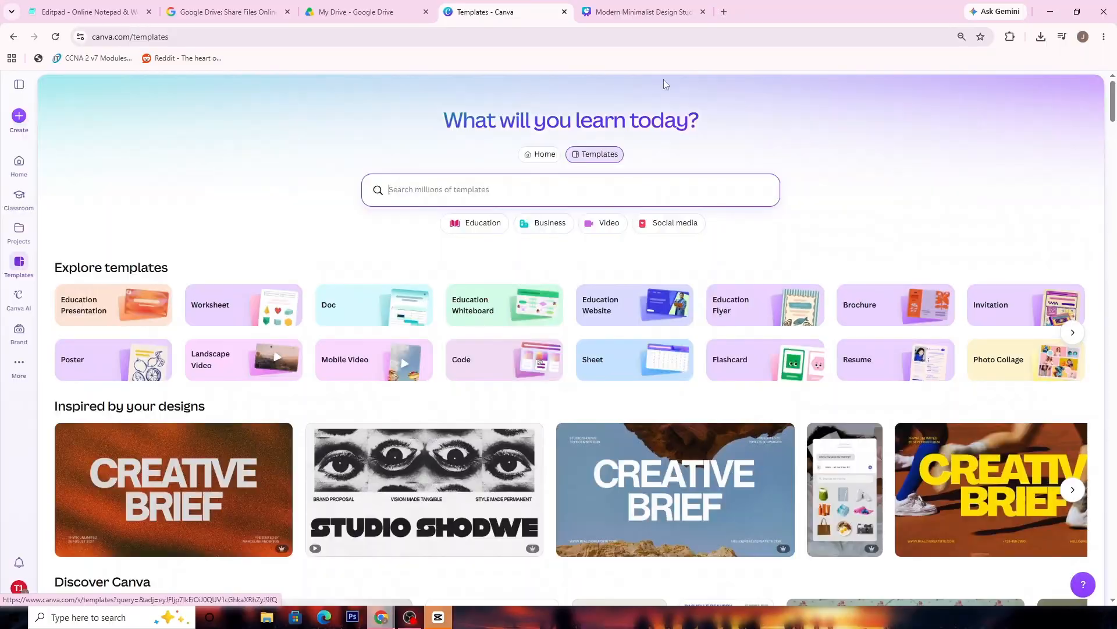
# Download all pages of the Creative Brief presentation as a PDF with the Digital preset and check the browser's downloads.
pyautogui.click(646, 12)
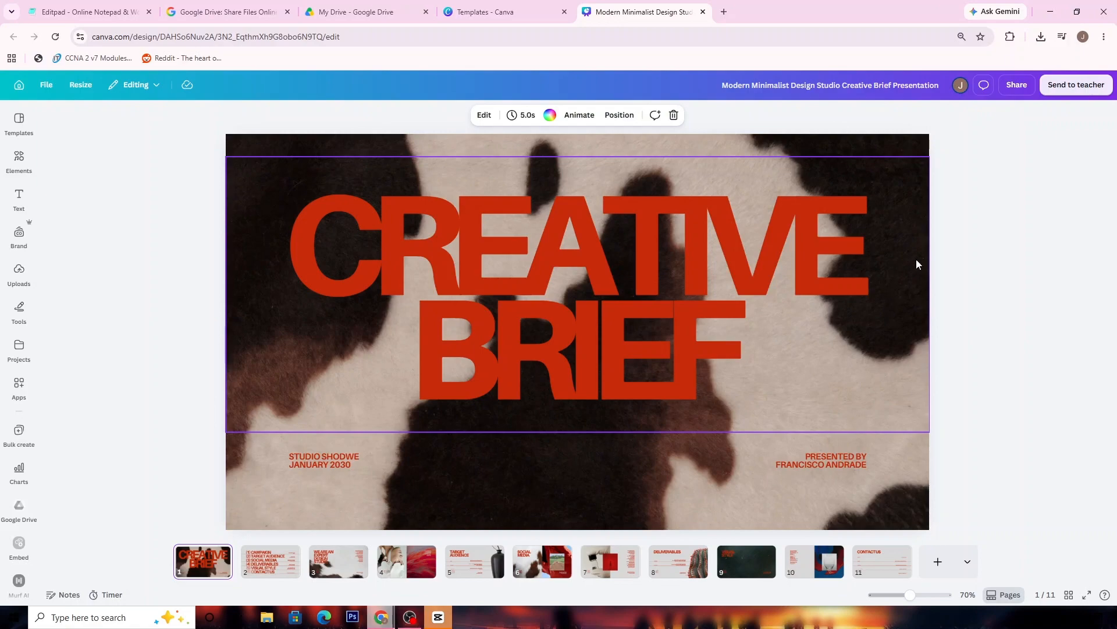
pyautogui.click(1030, 86)
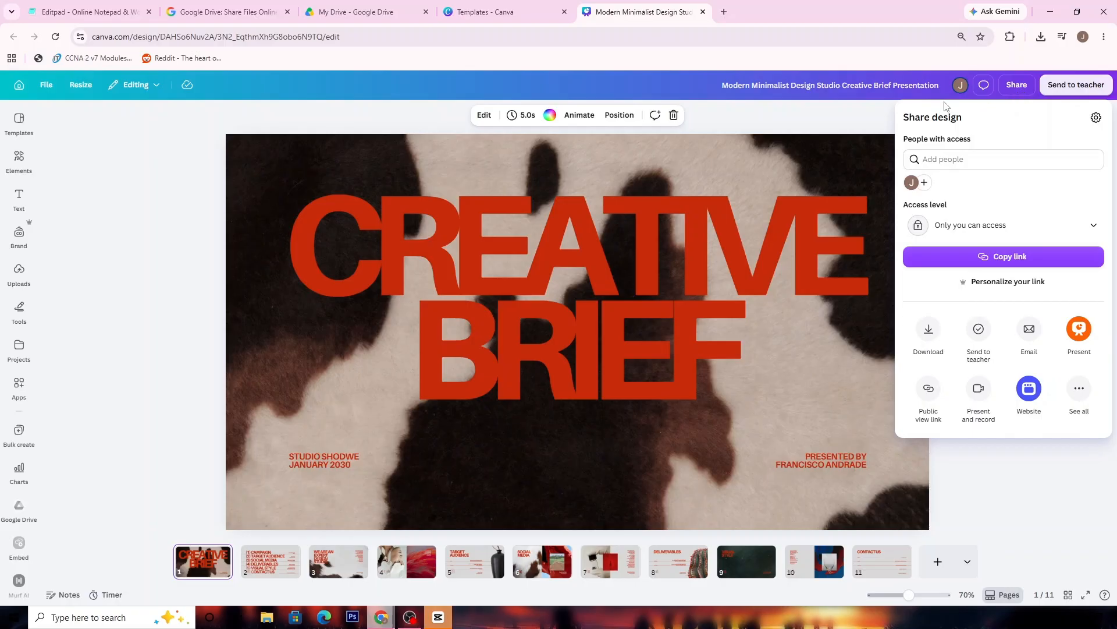
pyautogui.click(929, 329)
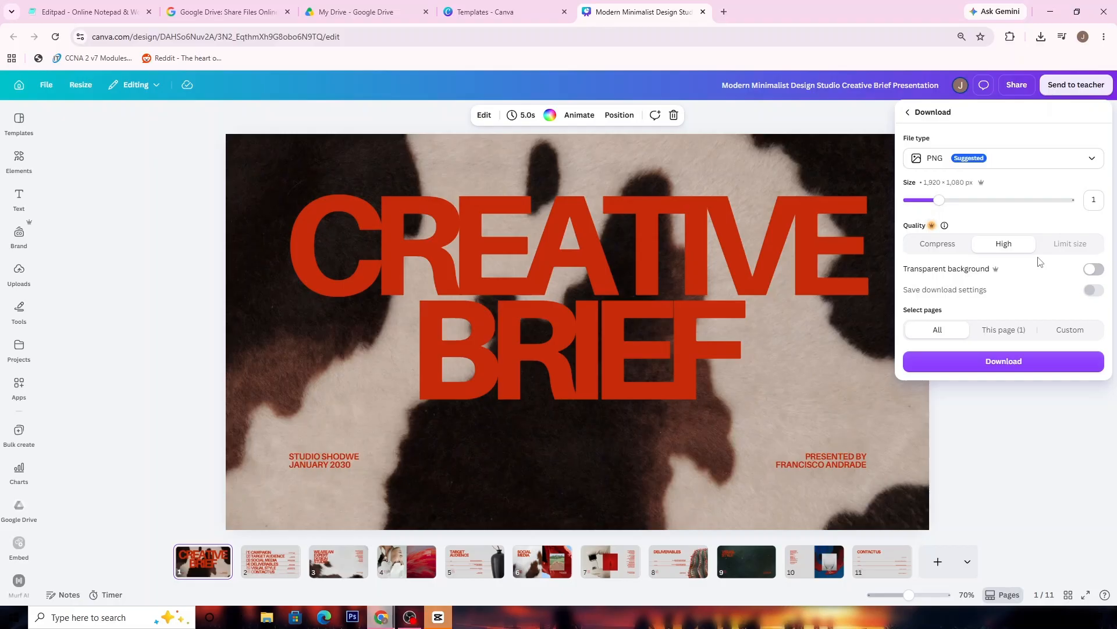
pyautogui.click(980, 163)
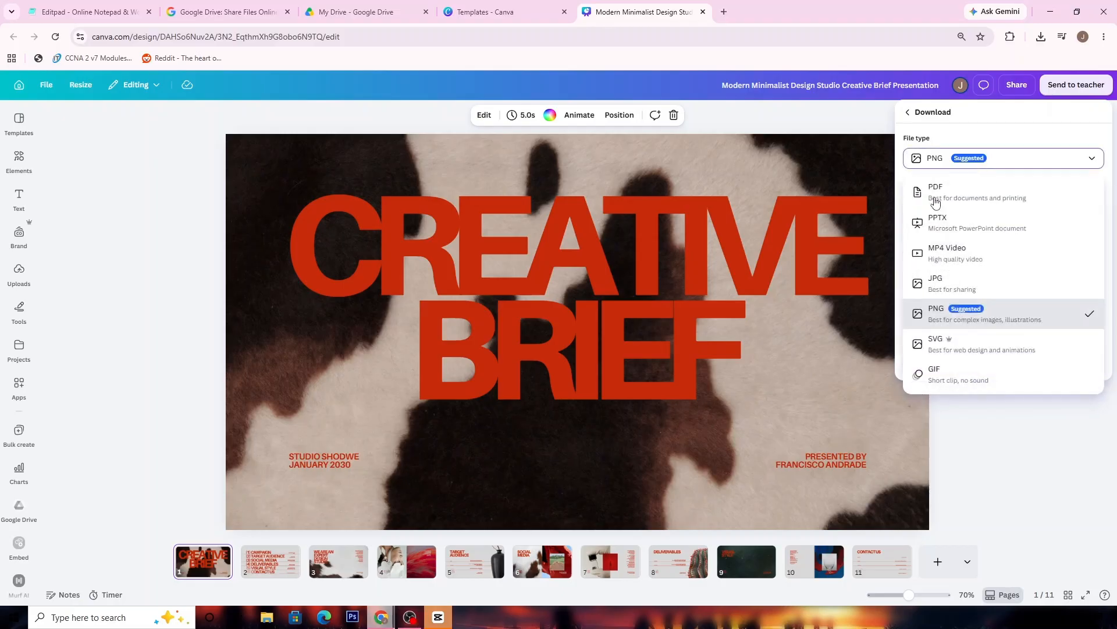
pyautogui.click(1006, 205)
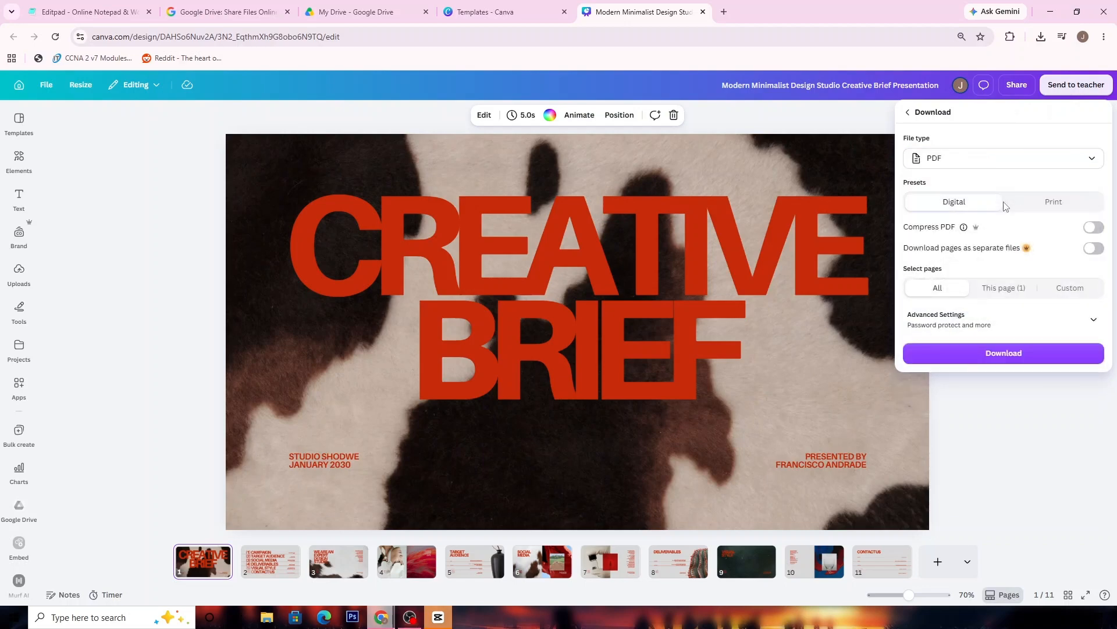
pyautogui.click(970, 156)
pyautogui.click(978, 180)
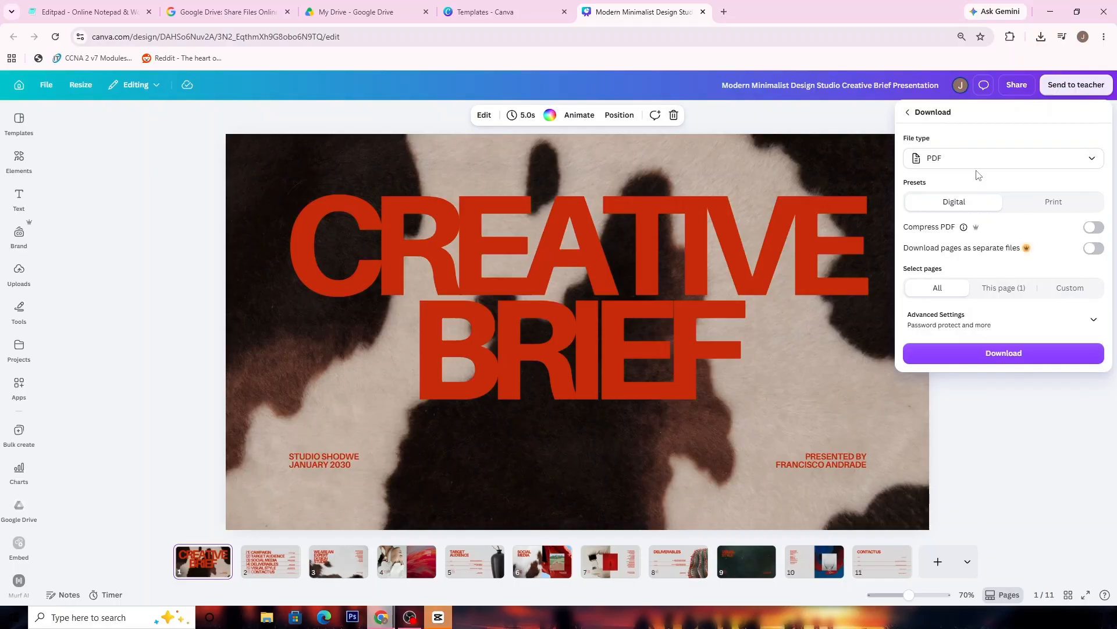
pyautogui.click(1042, 355)
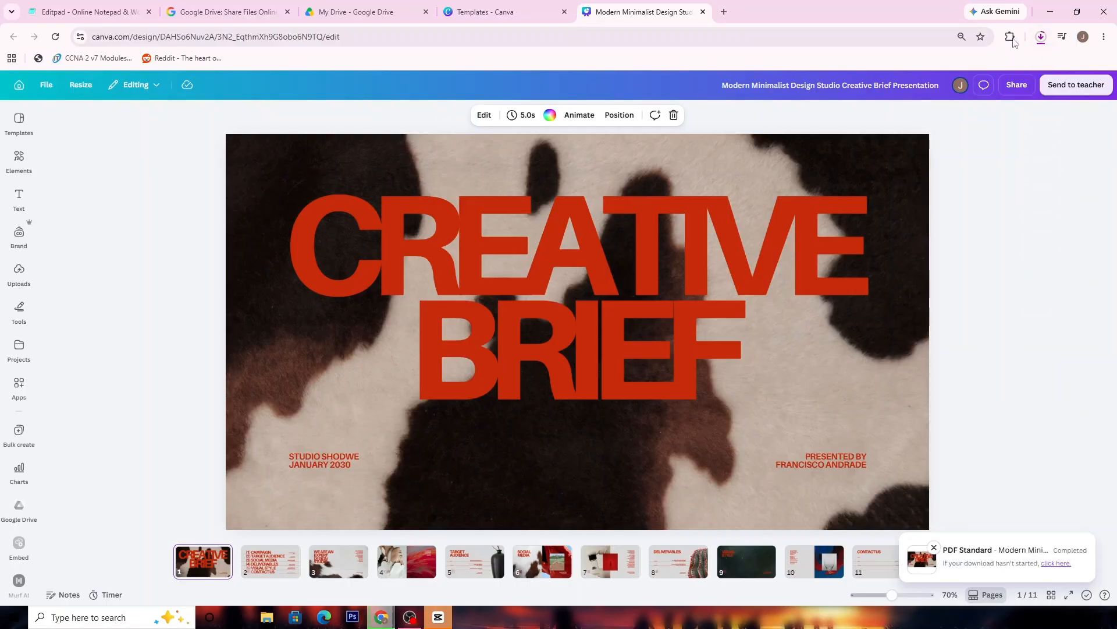
pyautogui.click(1042, 39)
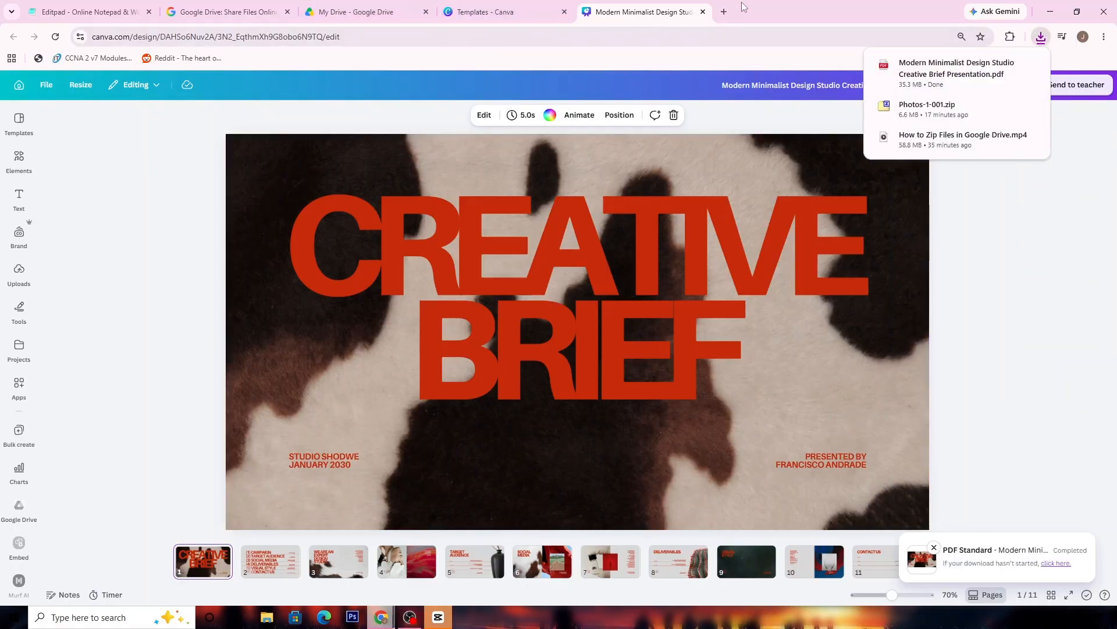
# Open Google Drive (drive.google.com) in a new browser tab.
pyautogui.click(723, 12)
pyautogui.write('dr')
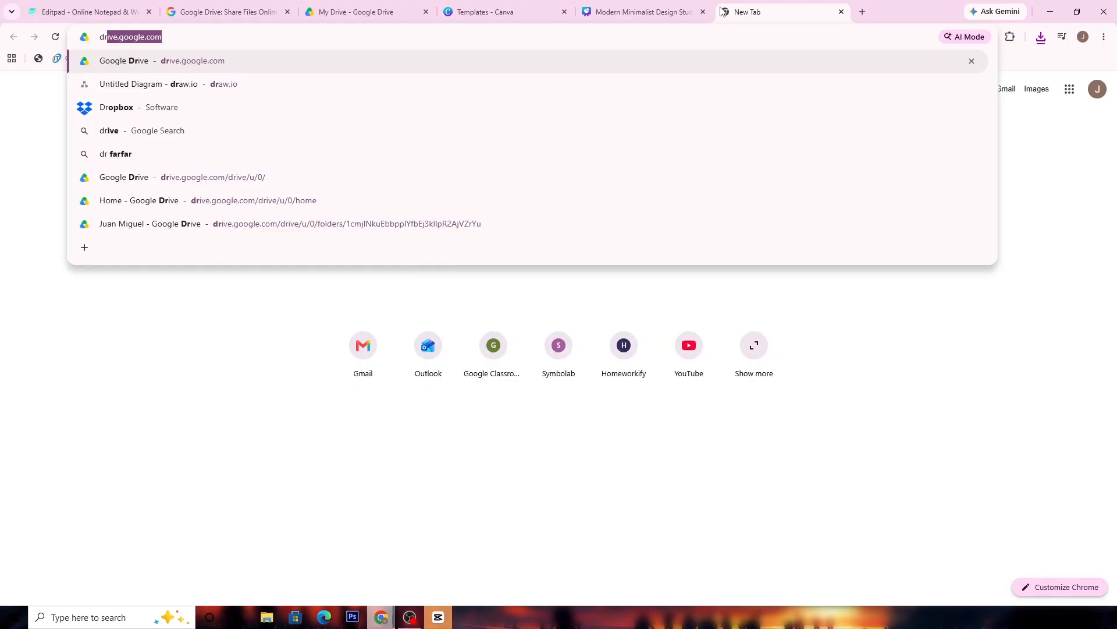
pyautogui.press('Return')
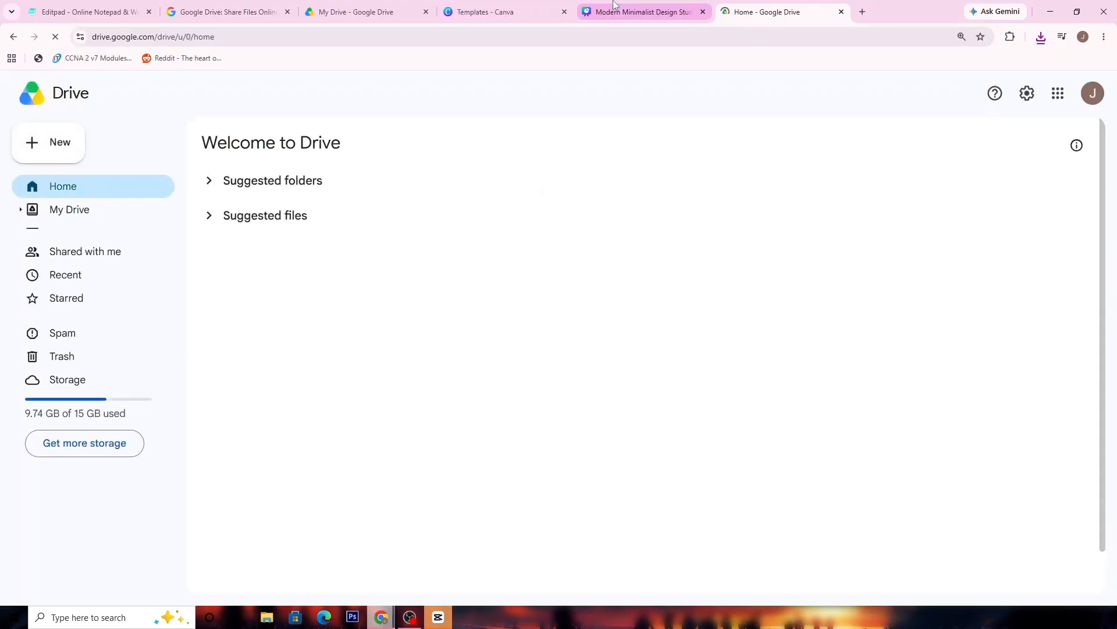
pyautogui.moveTo(614, 4)
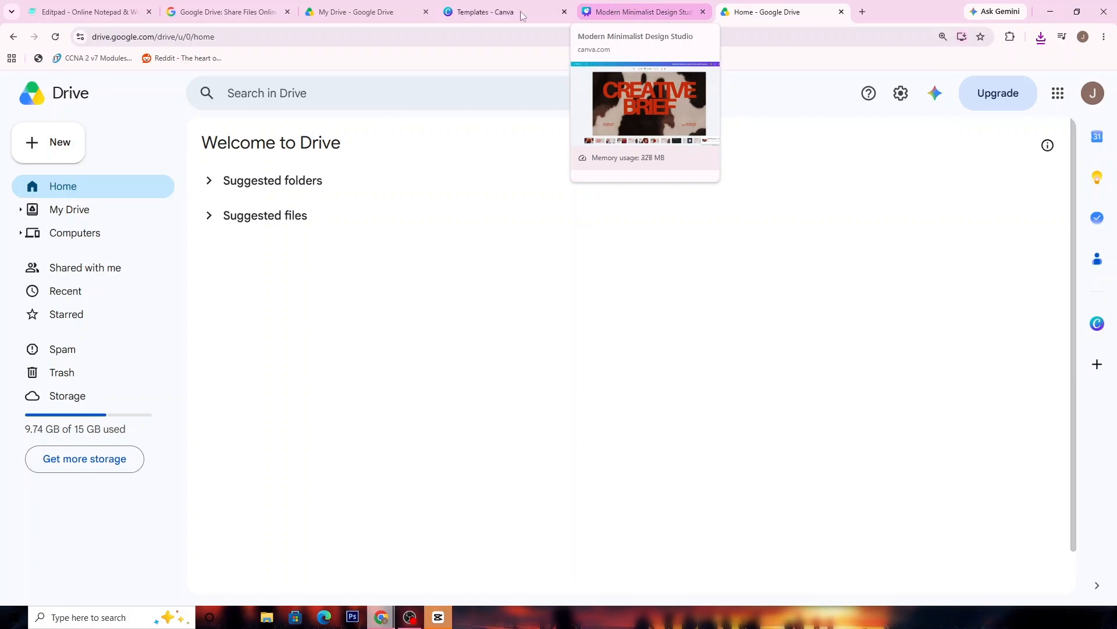
# Upload the Modern Minimalist Design Studio Creative Brief Presentation PDF from the Downloads folder to Google Drive.
pyautogui.click(68, 156)
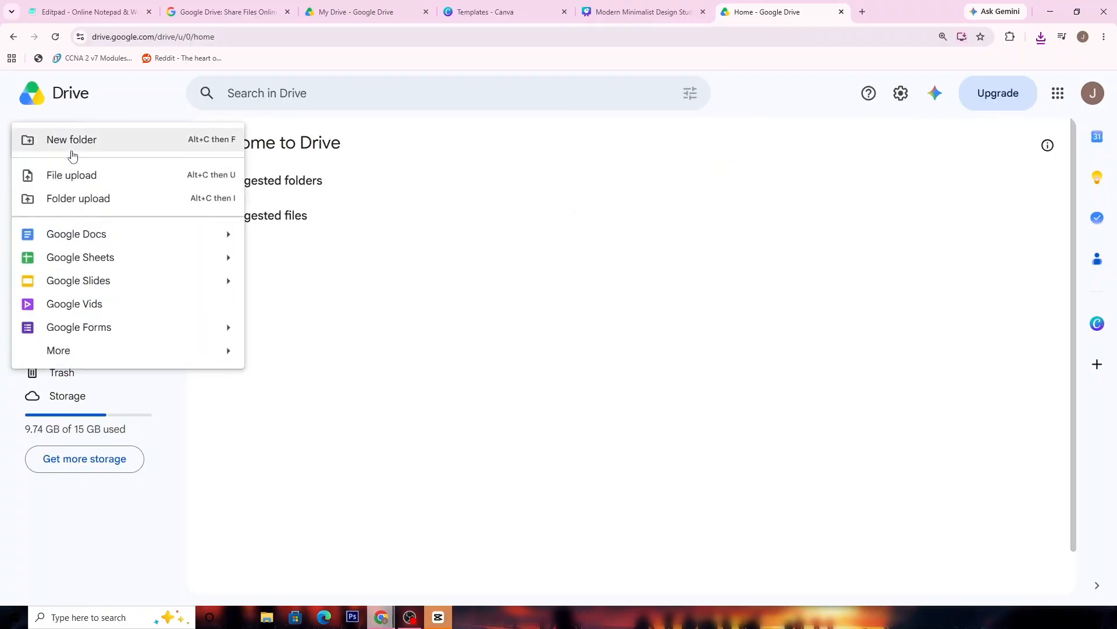
pyautogui.click(128, 179)
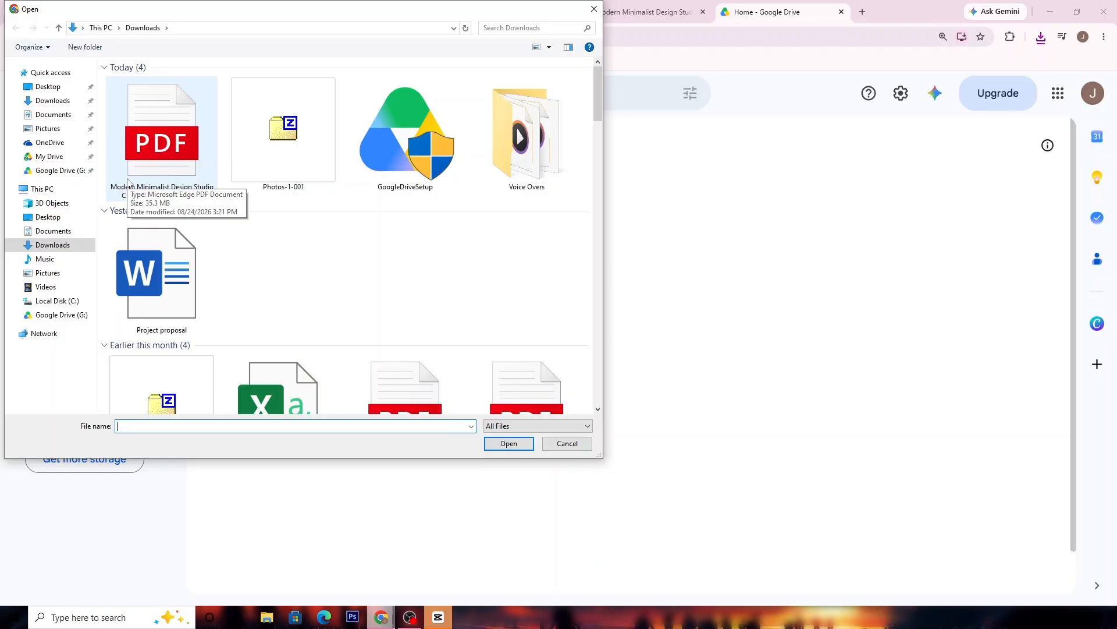
pyautogui.click(170, 165)
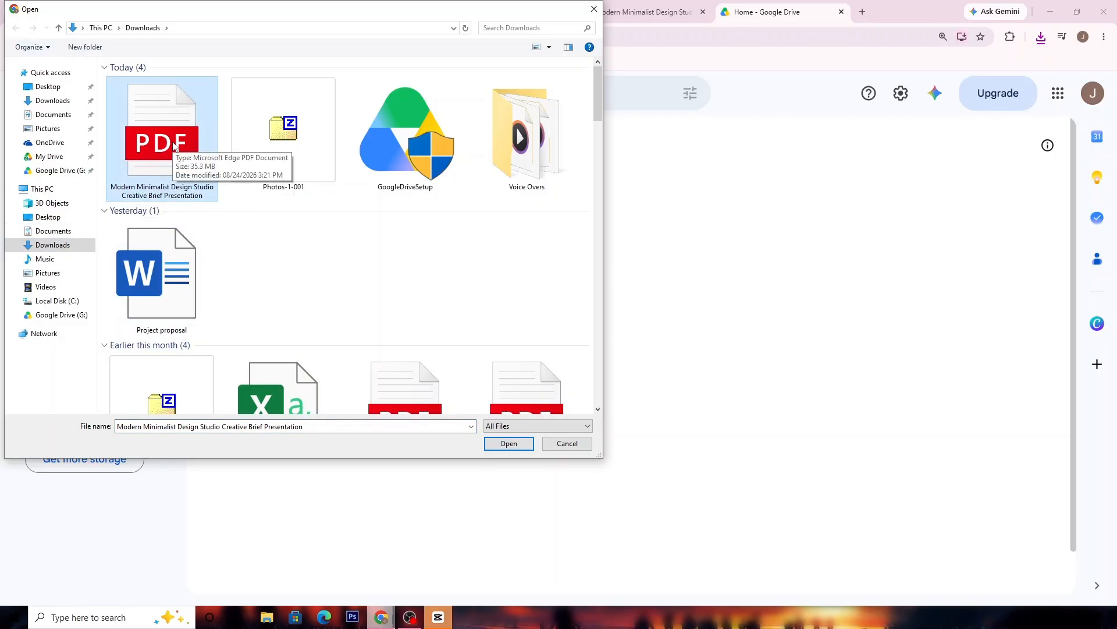
pyautogui.doubleClick(174, 145)
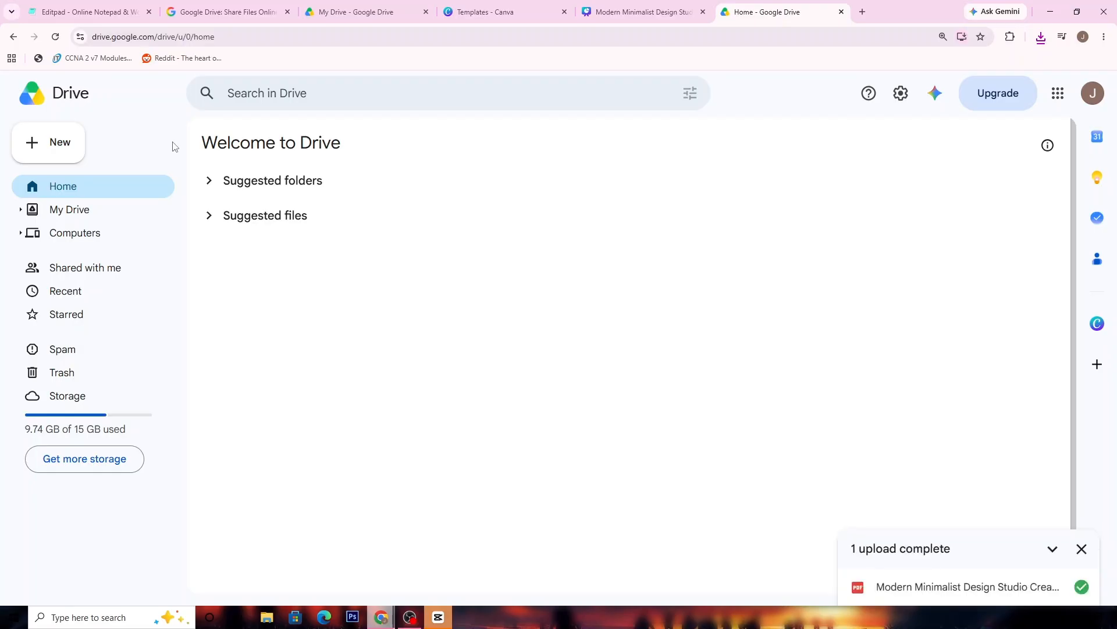
# Show the uploaded presentation's location in My Drive and filter the file list to PDFs.
pyautogui.click(1081, 586)
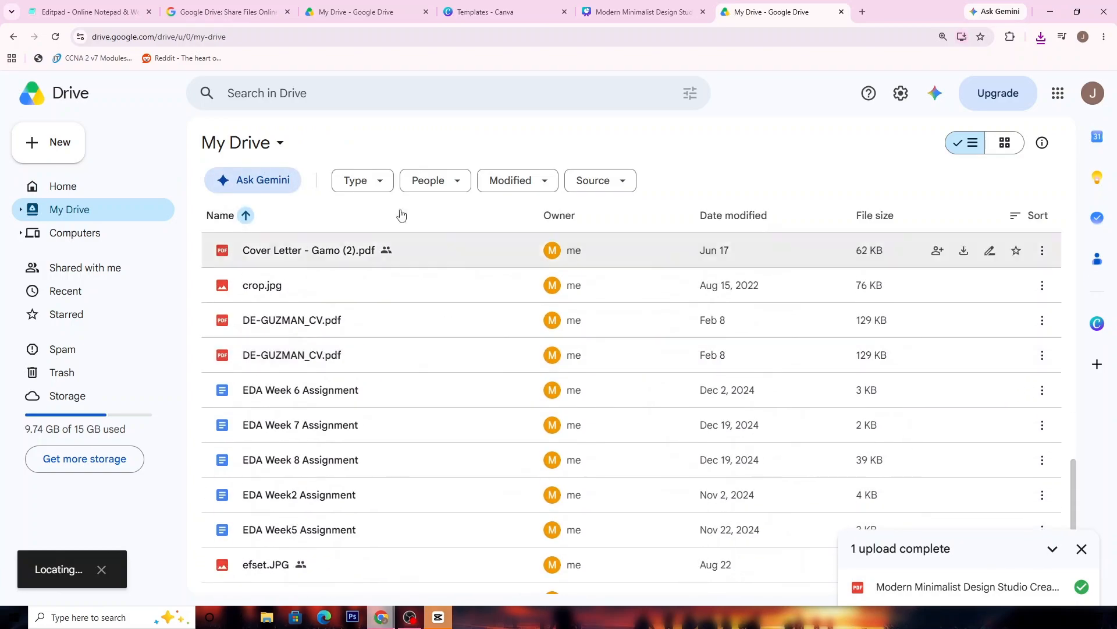
pyautogui.click(370, 183)
pyautogui.click(396, 371)
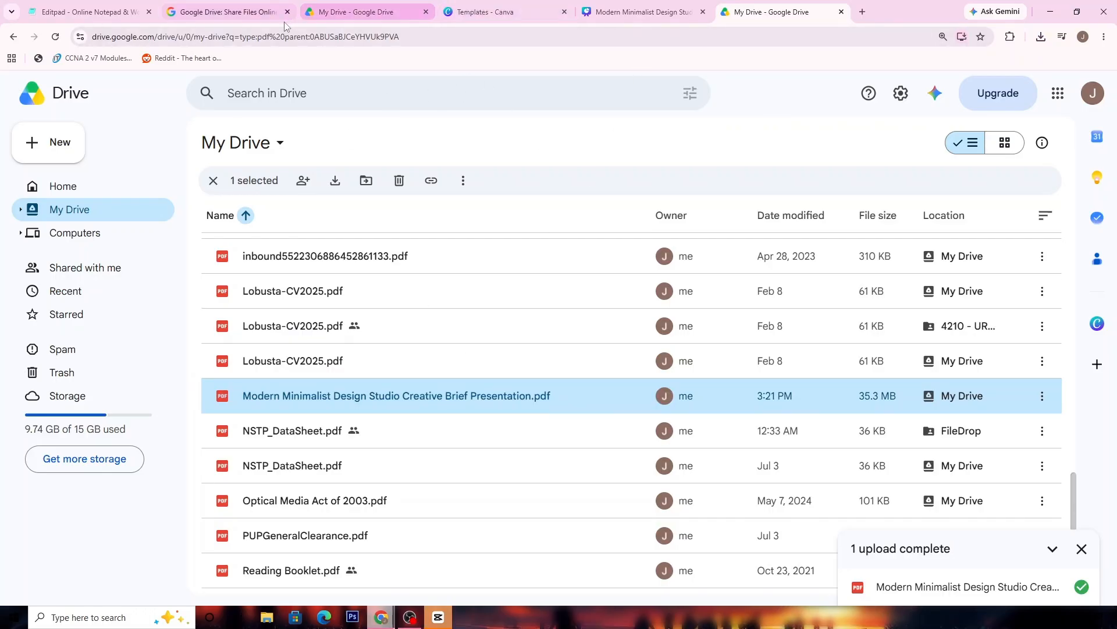
# Switch to the Editpad notes and highlight the line "LIKE AND SUBSCRIBE!".
pyautogui.click(110, 18)
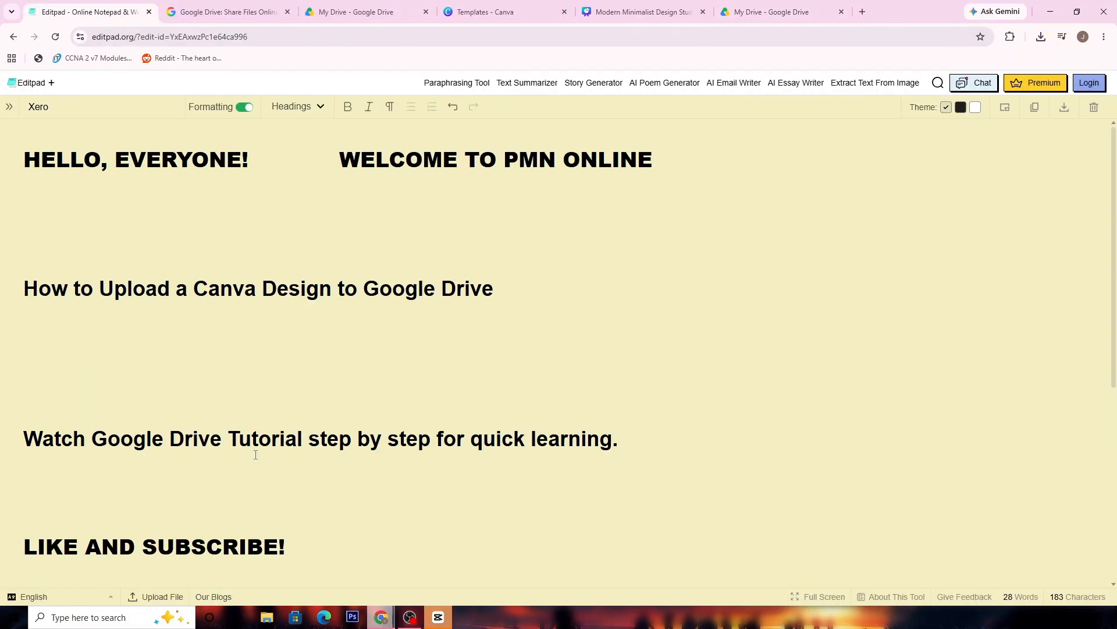
pyautogui.moveTo(24, 545); pyautogui.dragTo(342, 531)
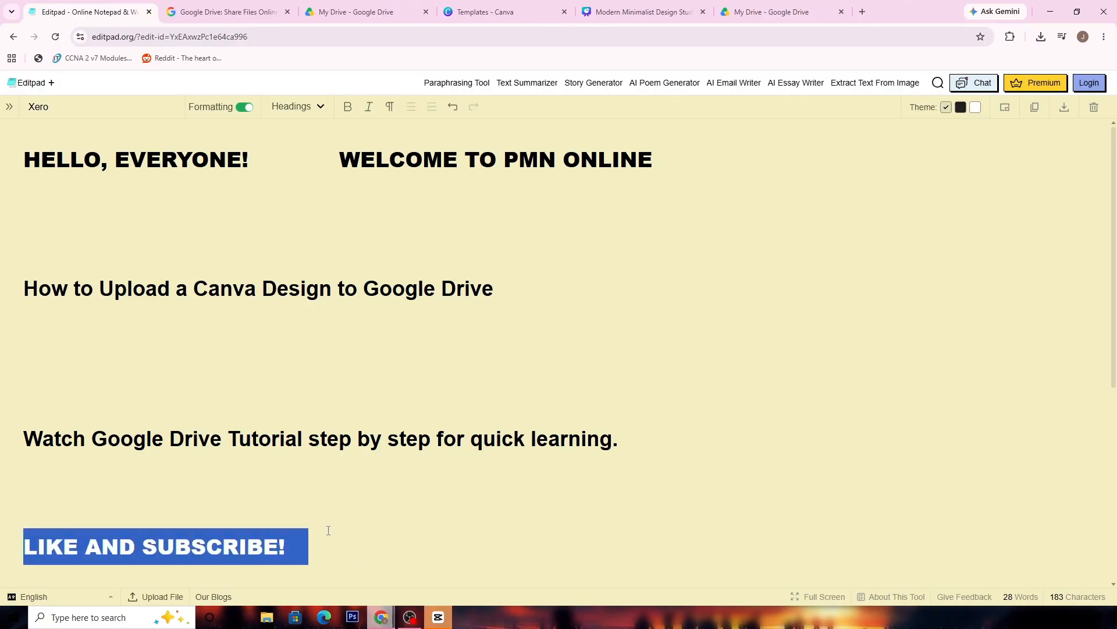